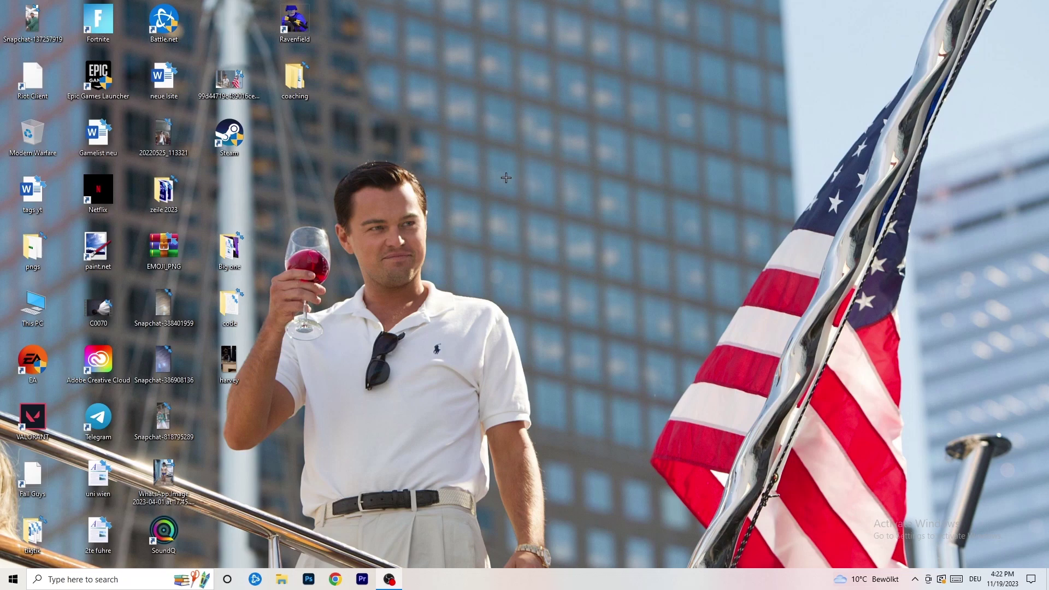
- Open Resource Monitor from Task Manager's performance view and maximize its window
drag(526, 584, 538, 552)
right_click(506, 584)
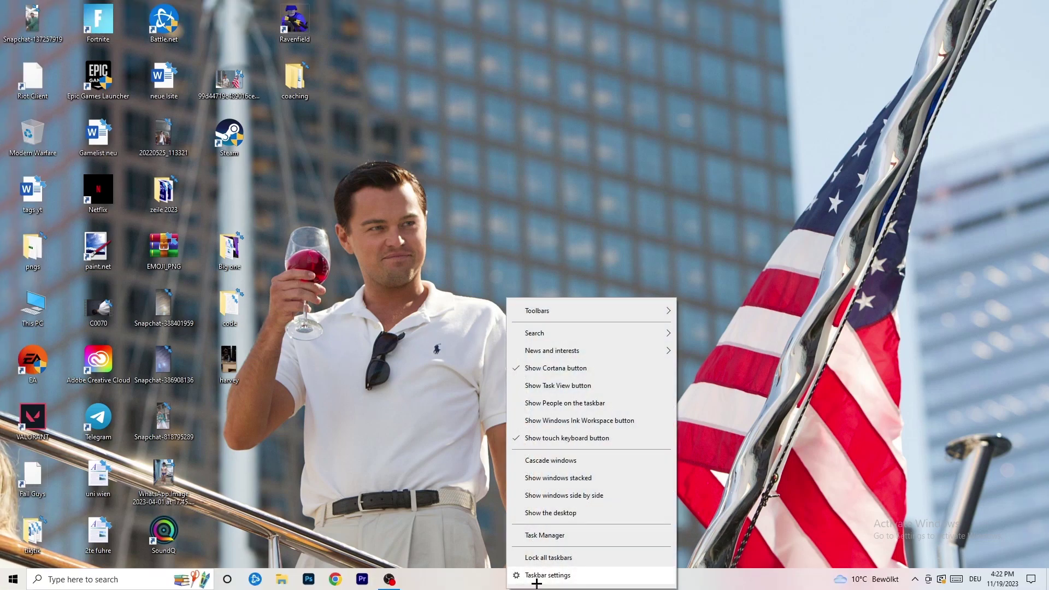
click(545, 535)
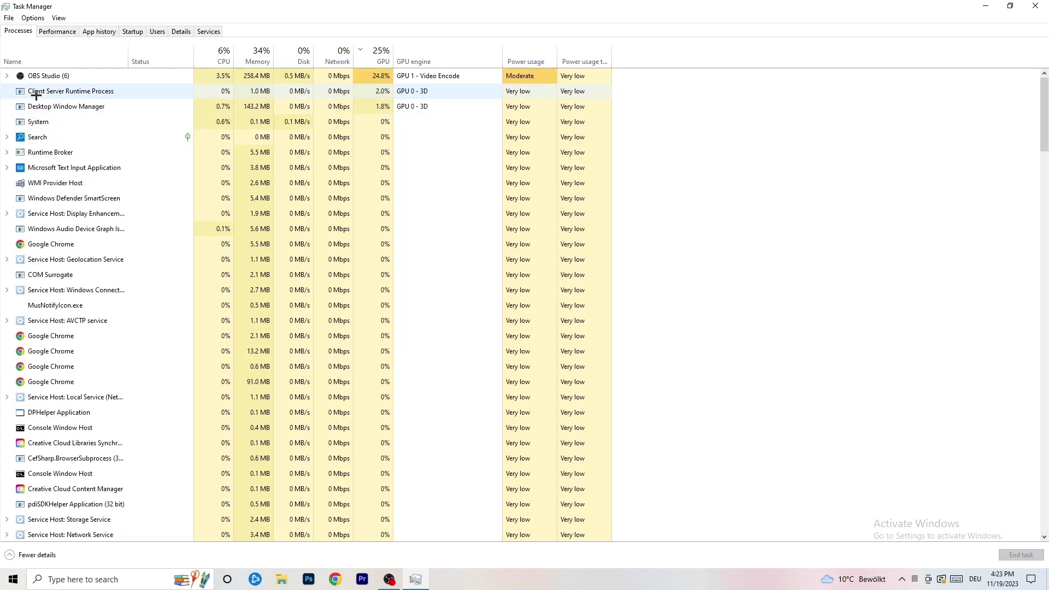
click(63, 31)
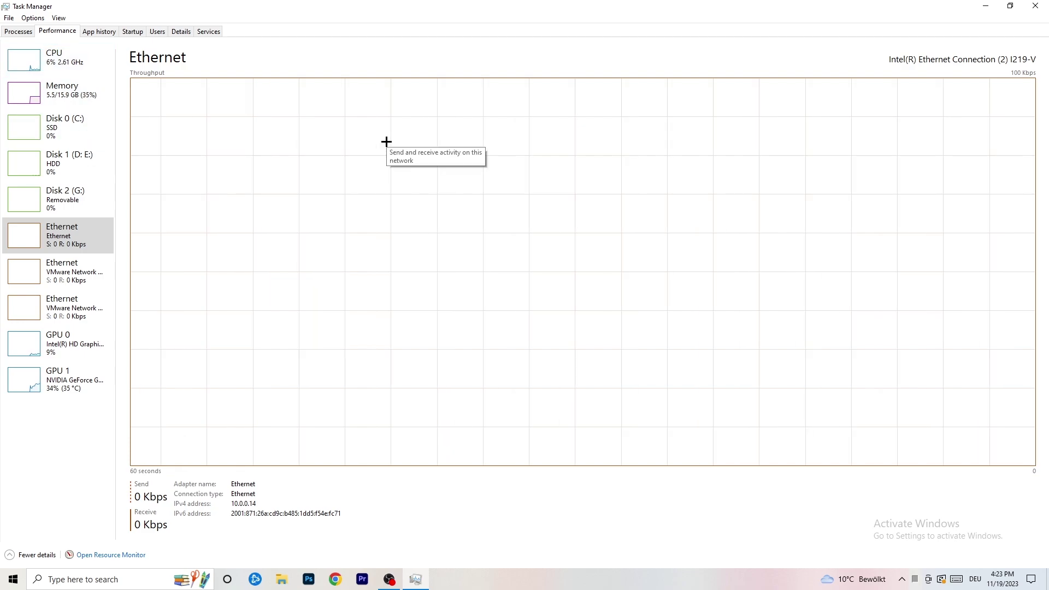
click(115, 556)
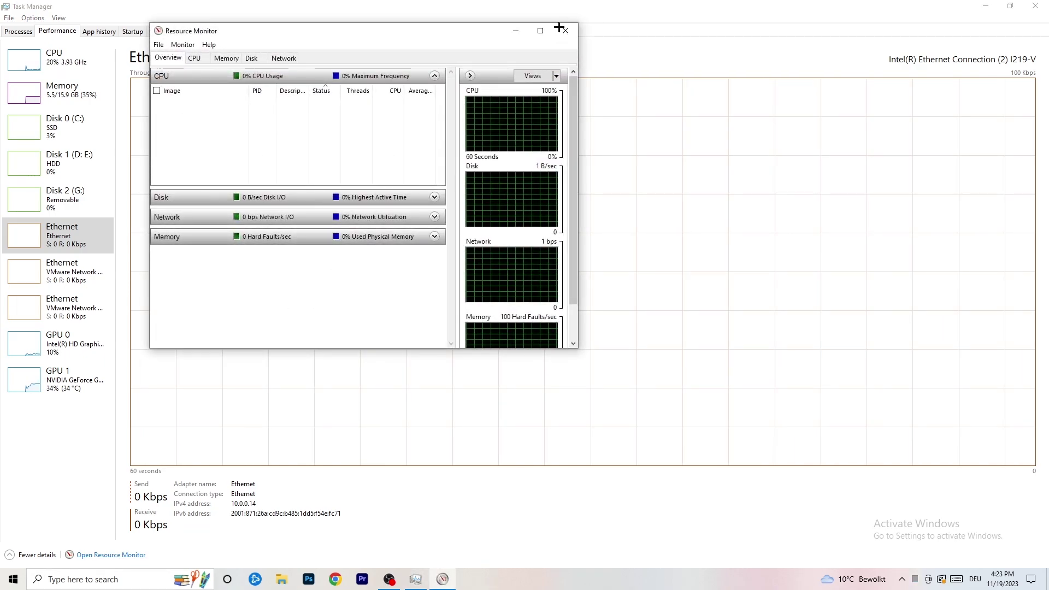
click(541, 30)
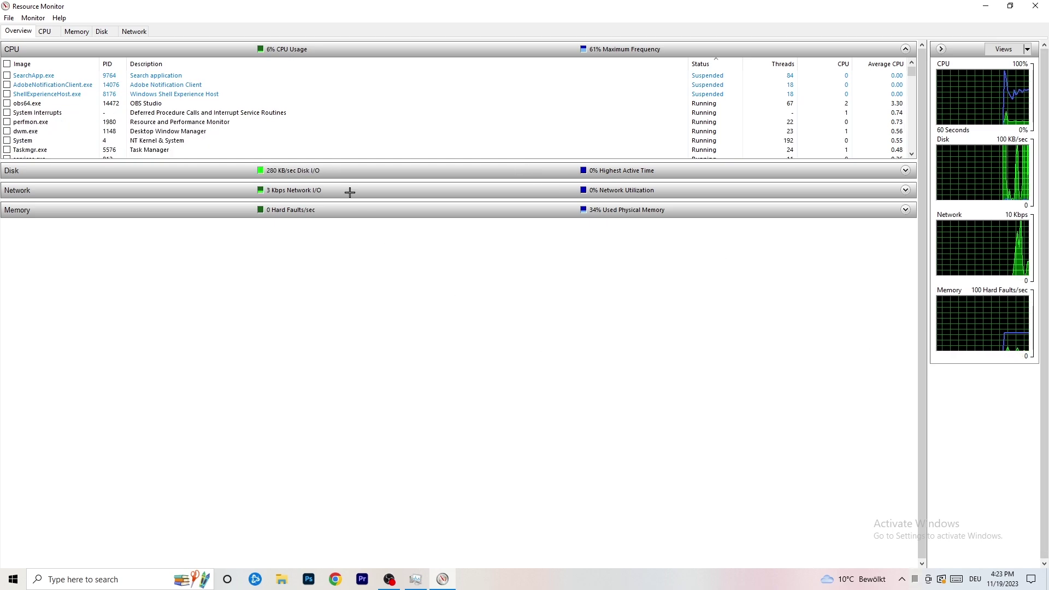
- Examine the running processes in the CPU overview and bring up the process options for conhost.exe
scroll(301, 114, down, 3)
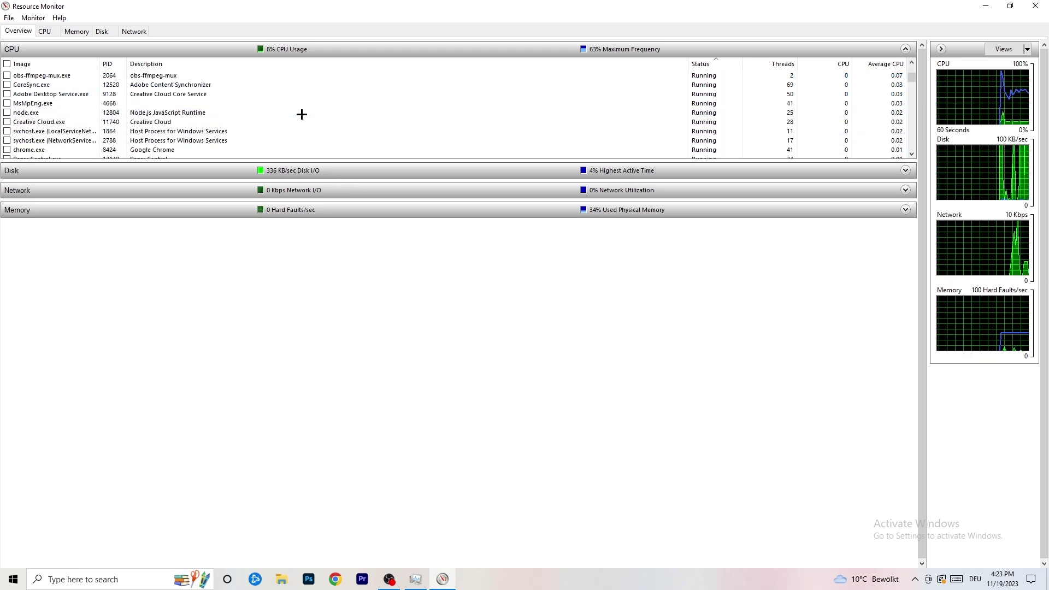
scroll(301, 114, down, 10)
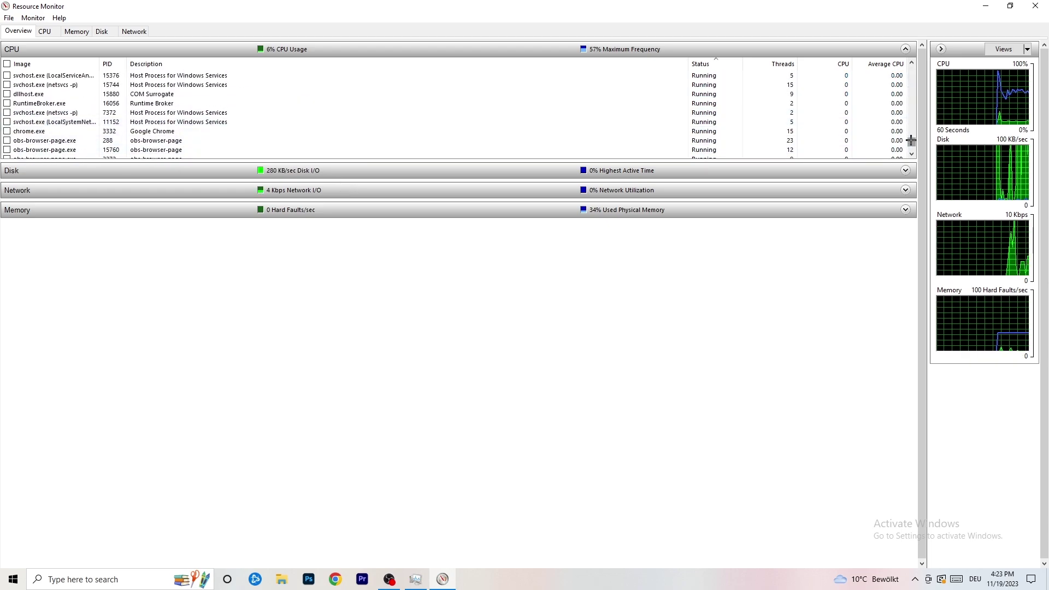
drag(910, 141, 904, 43)
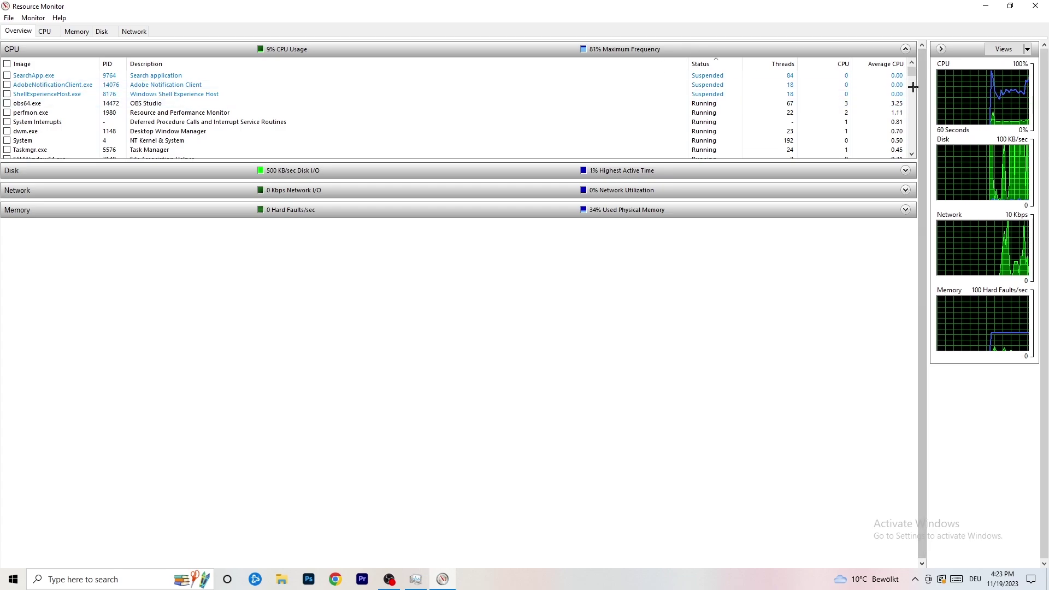
drag(913, 87, 679, 133)
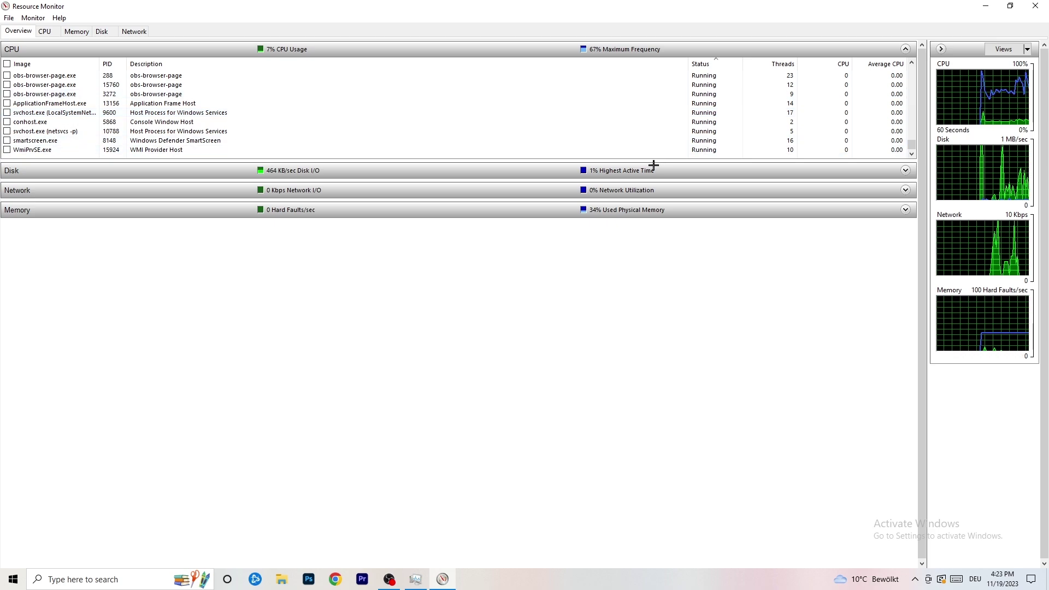
right_click(623, 122)
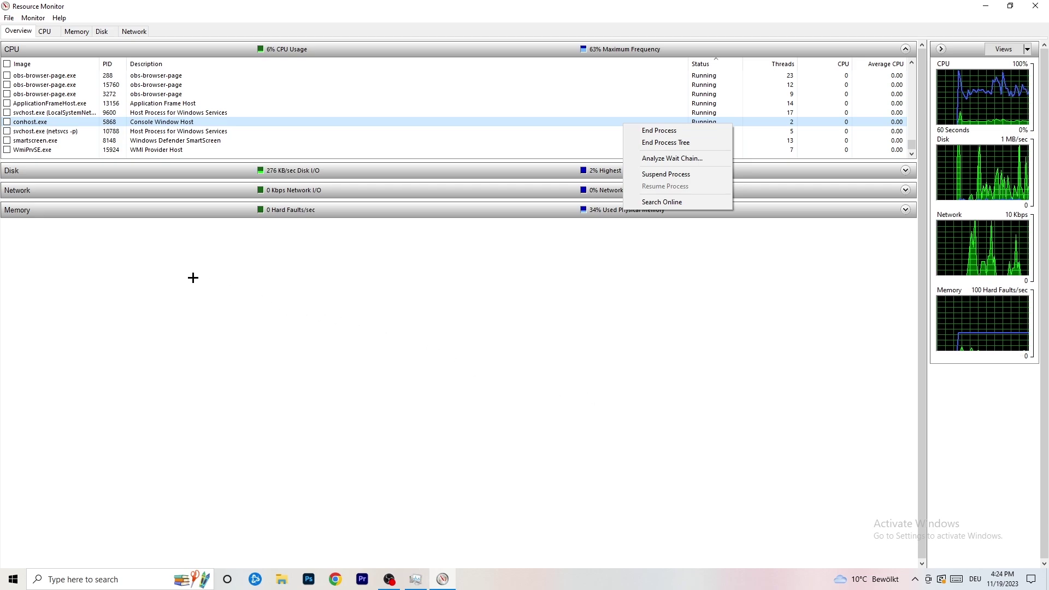
- Review the processes with network activity, comparing them with the overview, and close Resource Monitor and Task Manager
click(83, 27)
click(136, 32)
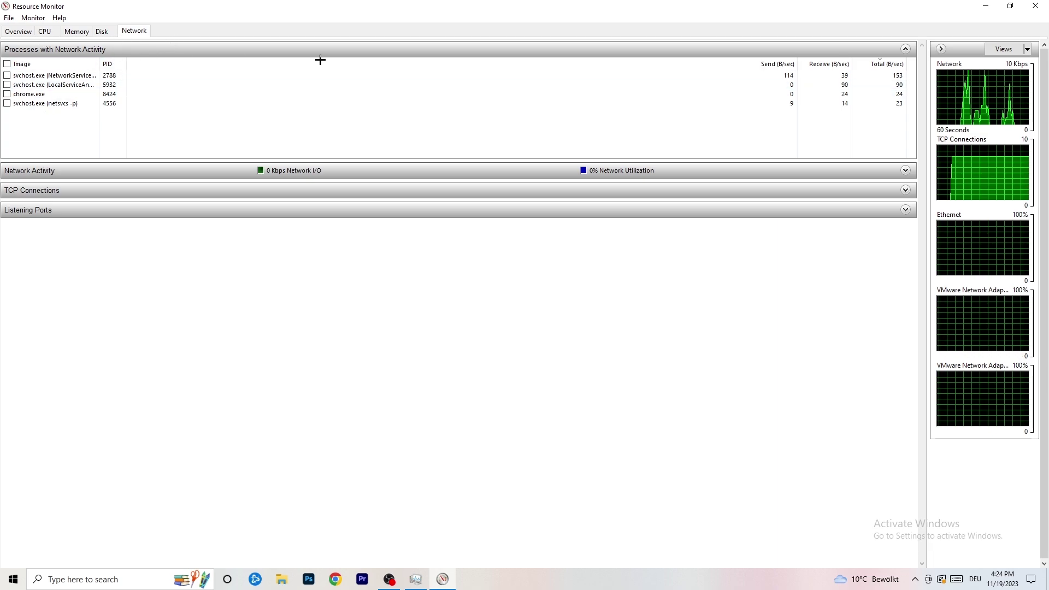
click(22, 32)
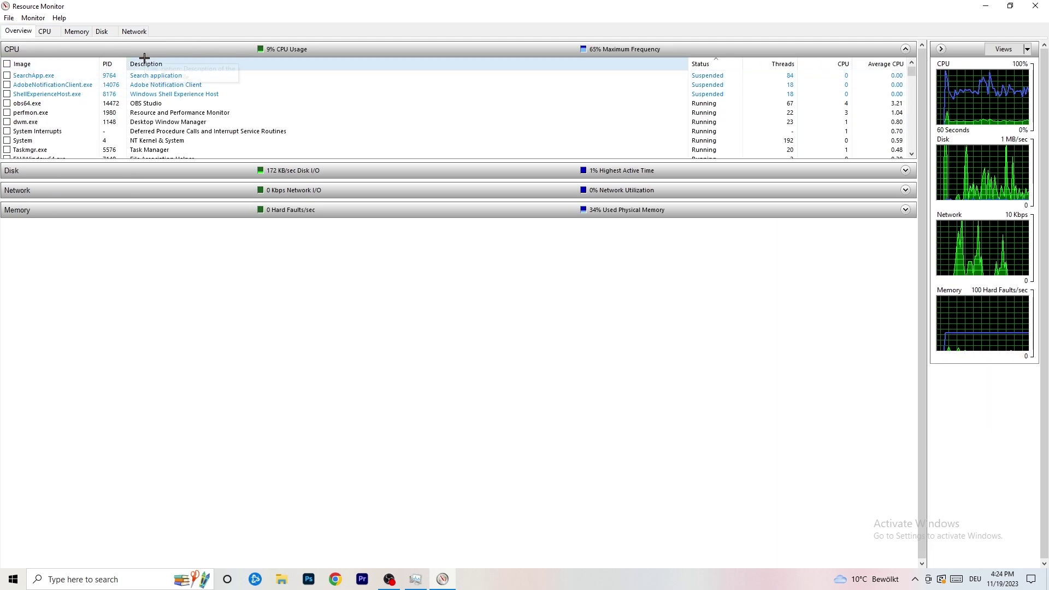
click(134, 32)
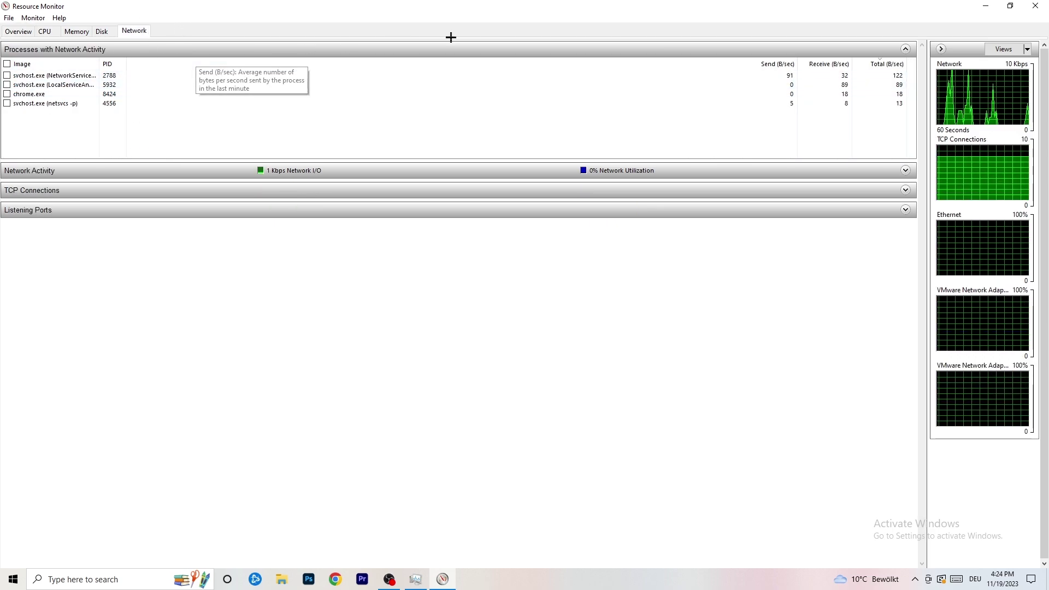
click(1033, 4)
click(1035, 5)
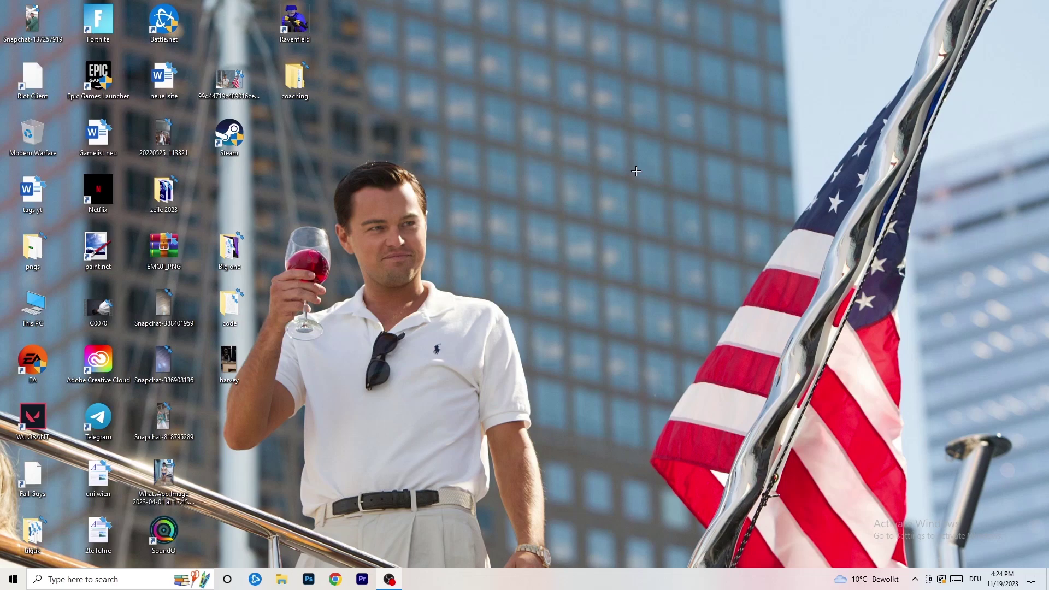
- Open the Network & Internet status page in Windows Settings
click(13, 579)
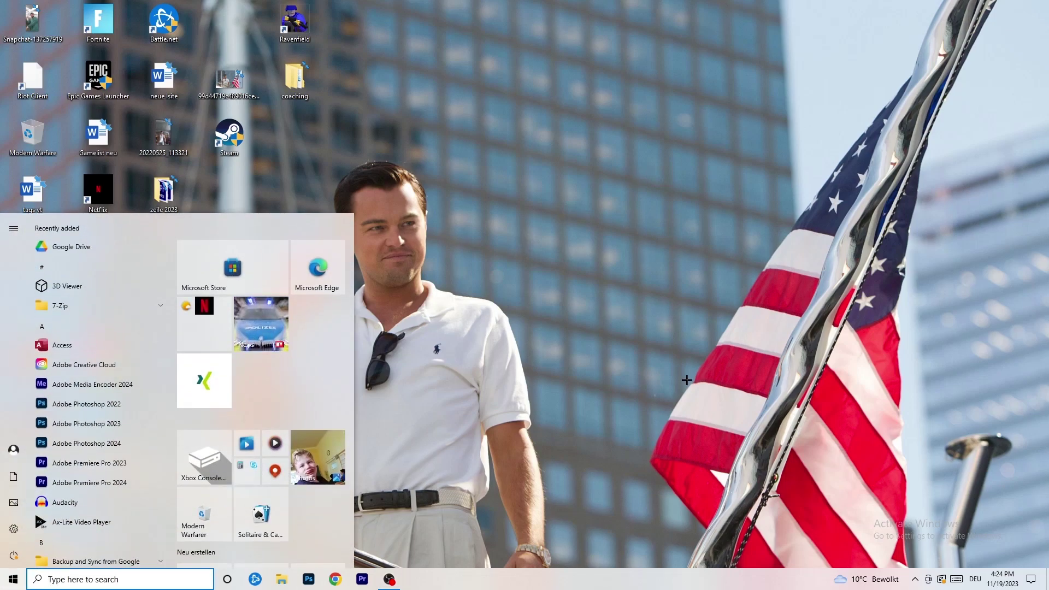
click(13, 528)
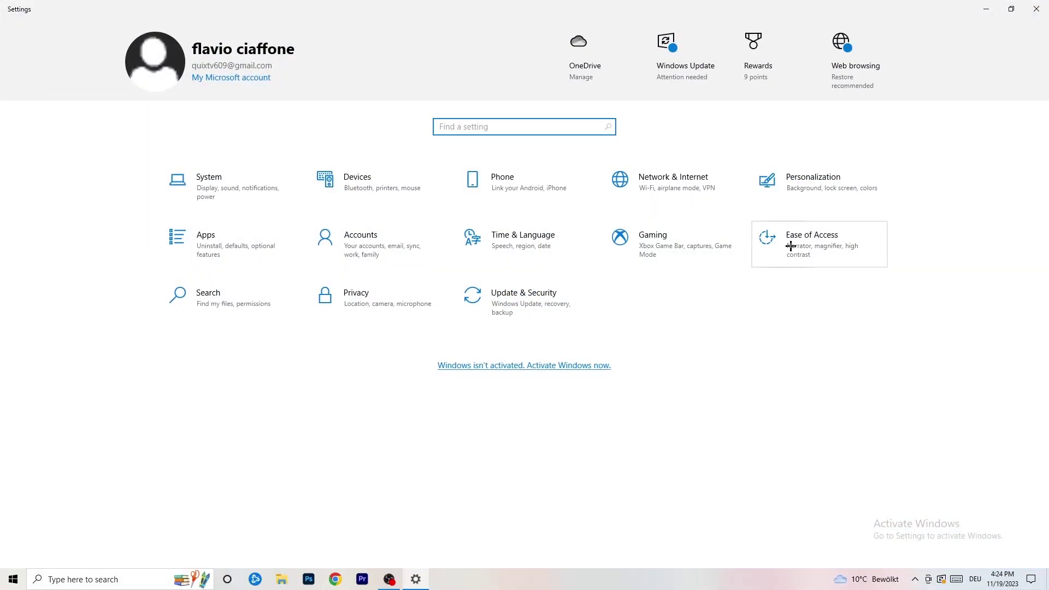
click(693, 183)
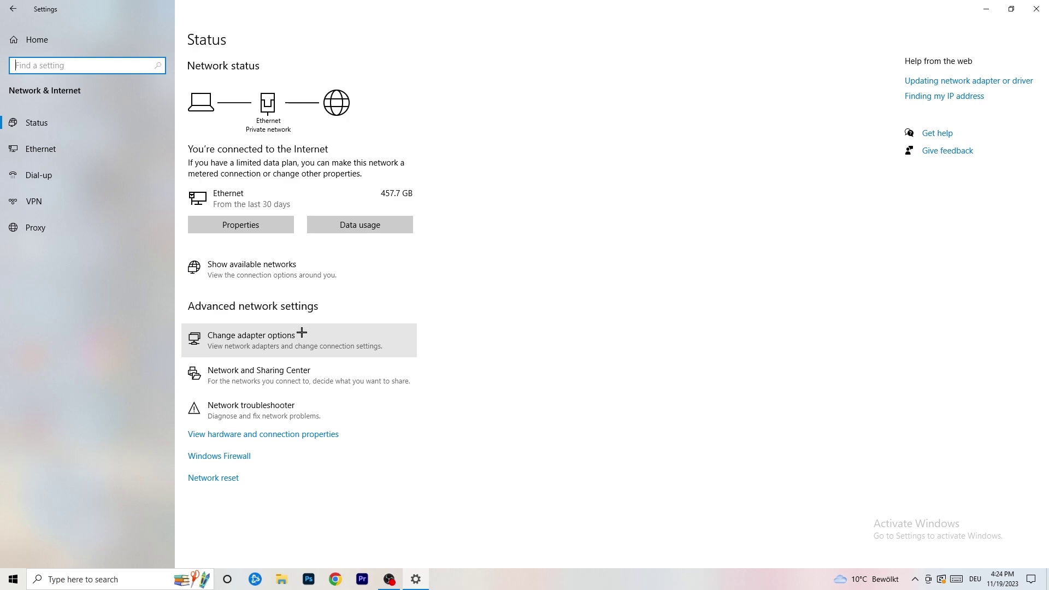
- Start the network troubleshooter for all network adapters and close its window
click(272, 416)
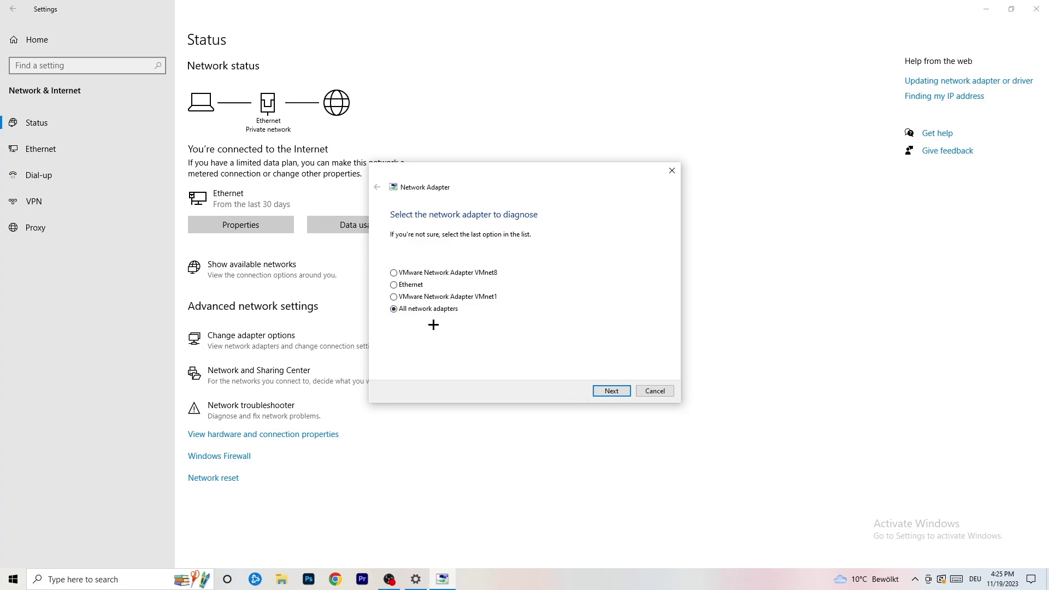
click(608, 391)
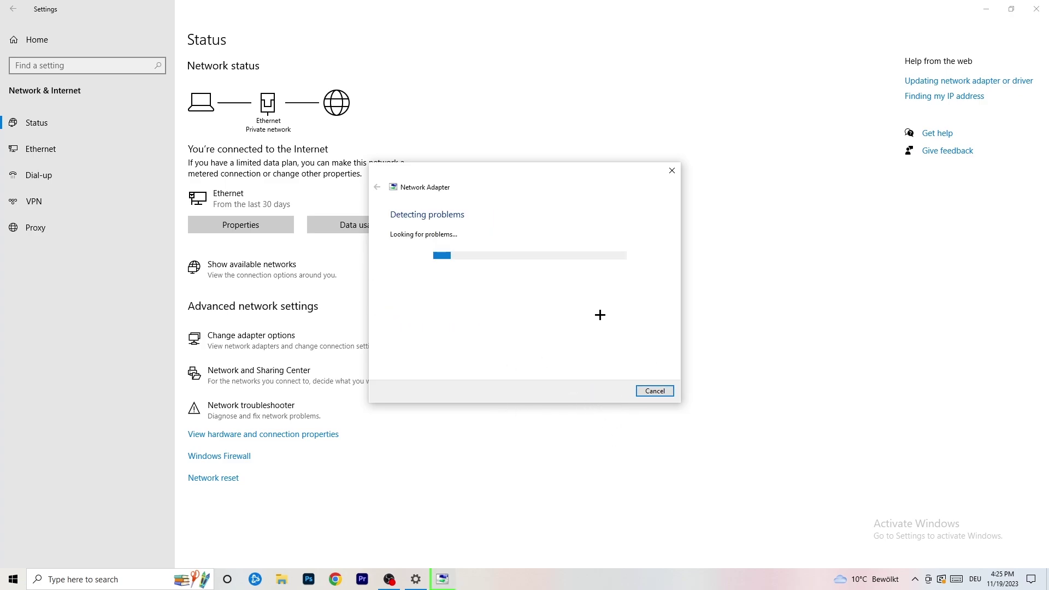
click(672, 170)
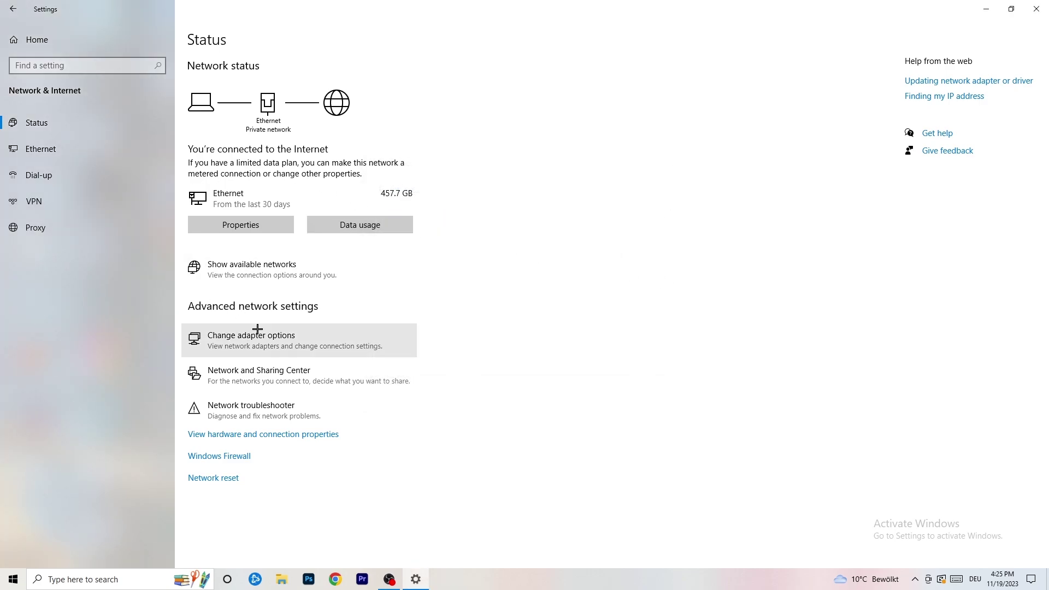
- Open the adapter options in a maximized window and disable the Ethernet adapter
click(275, 343)
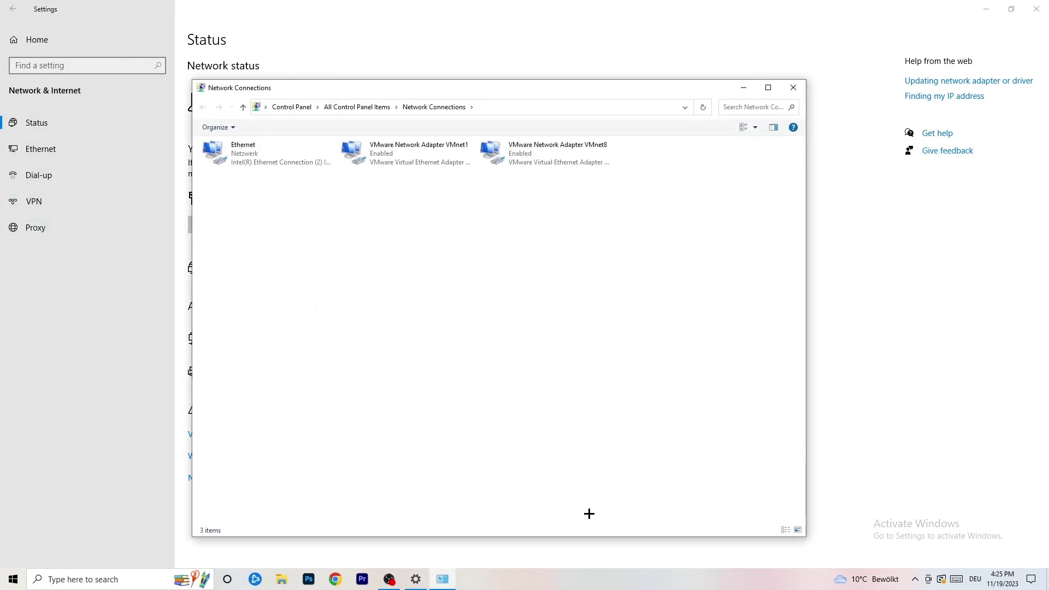
click(768, 87)
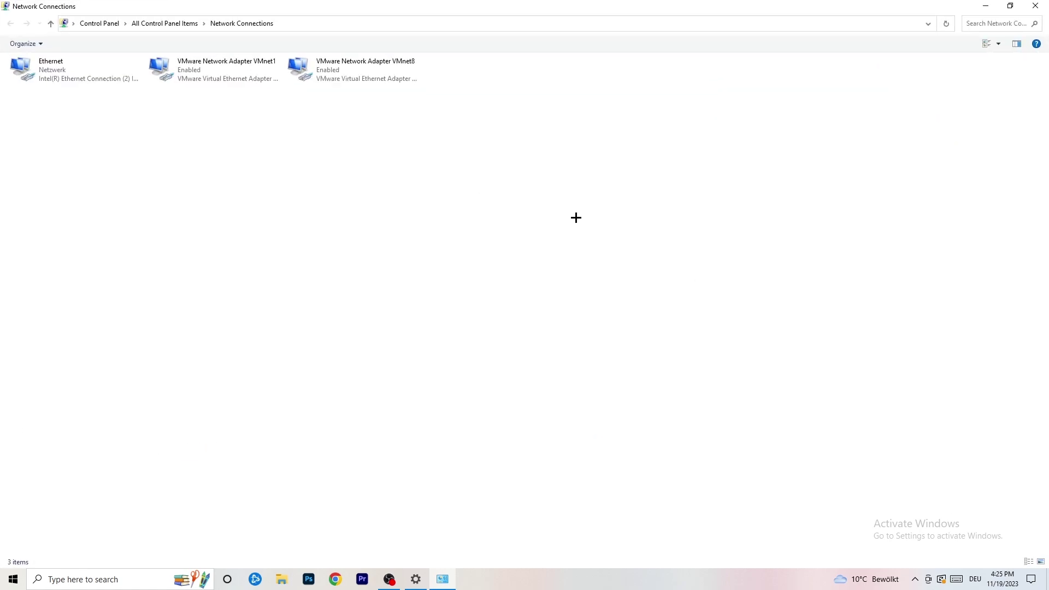
click(71, 68)
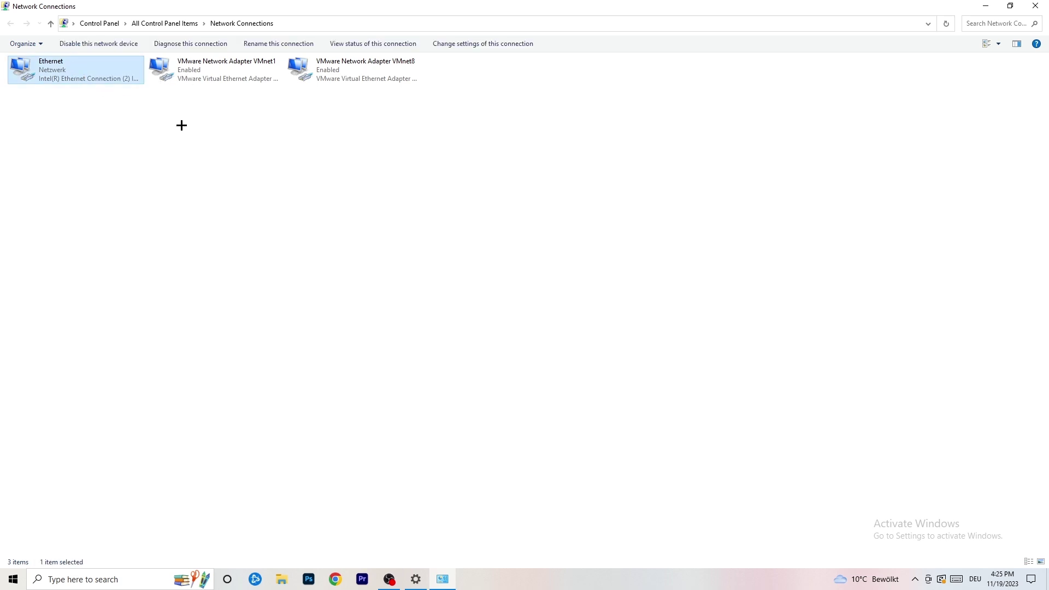
right_click(89, 66)
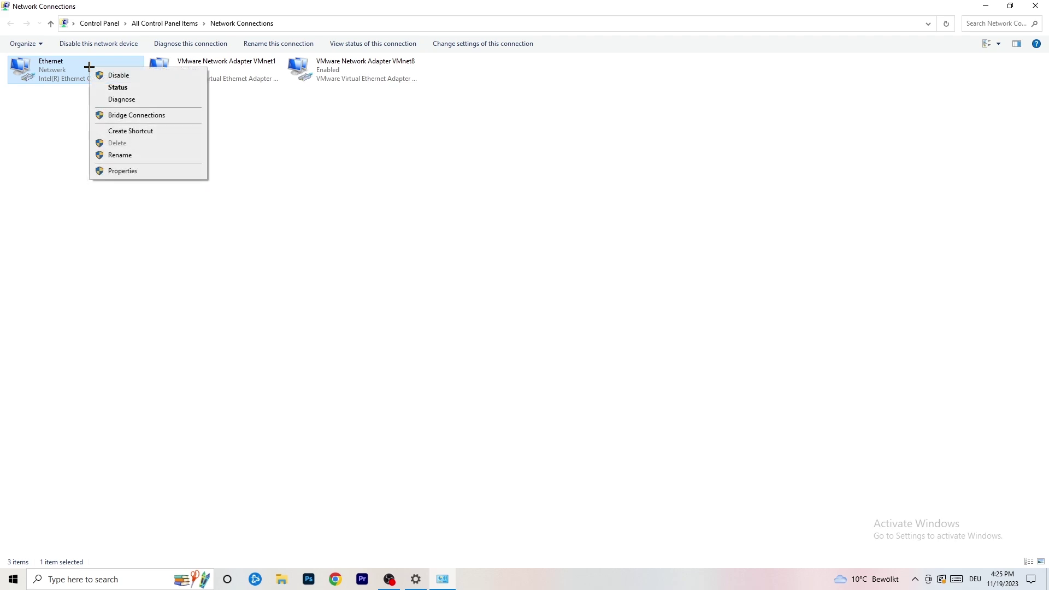
click(126, 74)
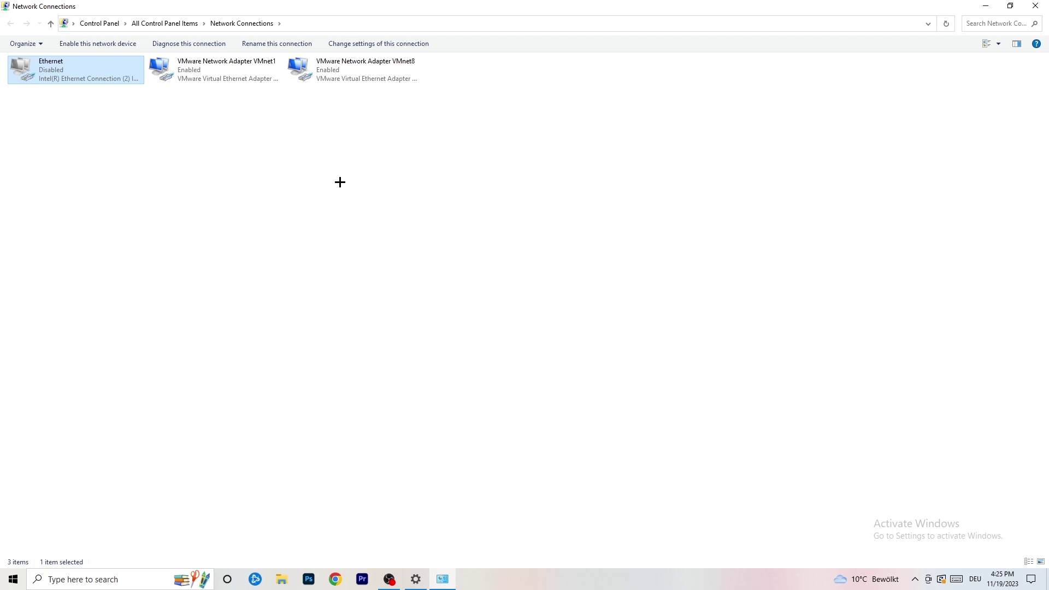
- Re-enable the Ethernet adapter and close the Network Connections window
right_click(55, 78)
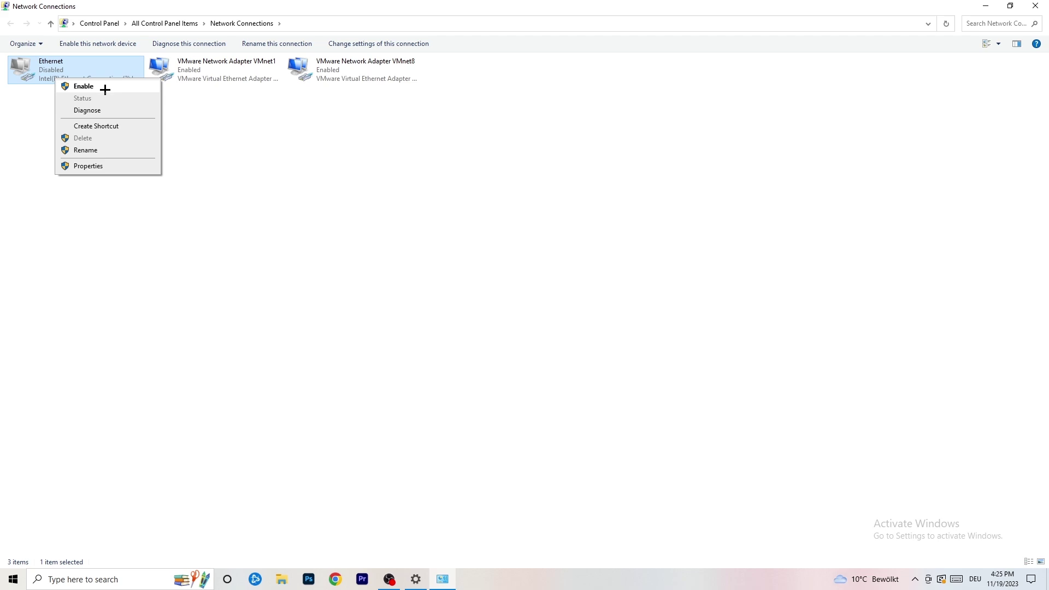
click(105, 90)
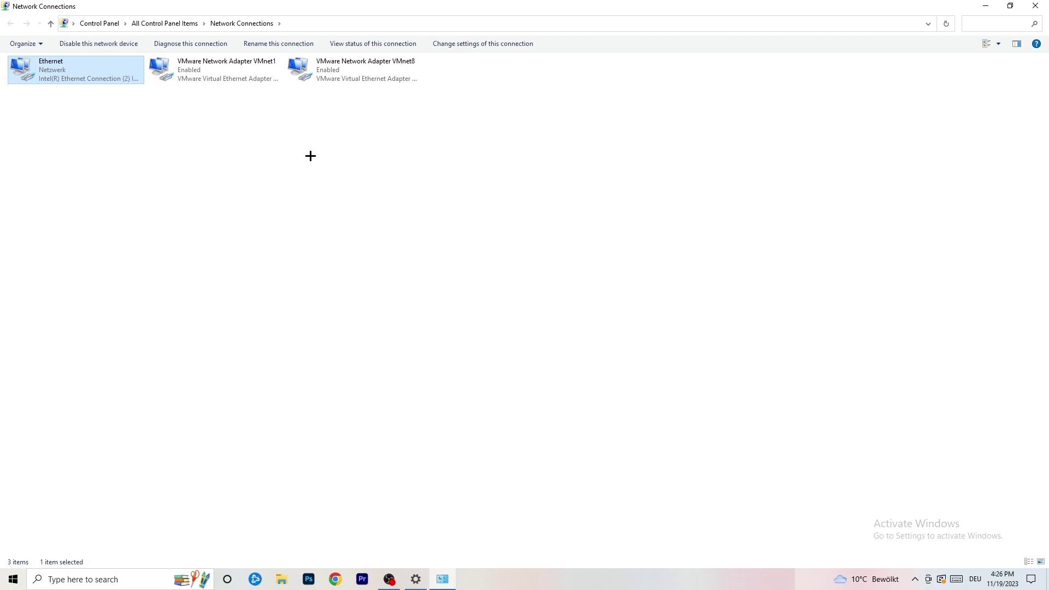
click(1033, 7)
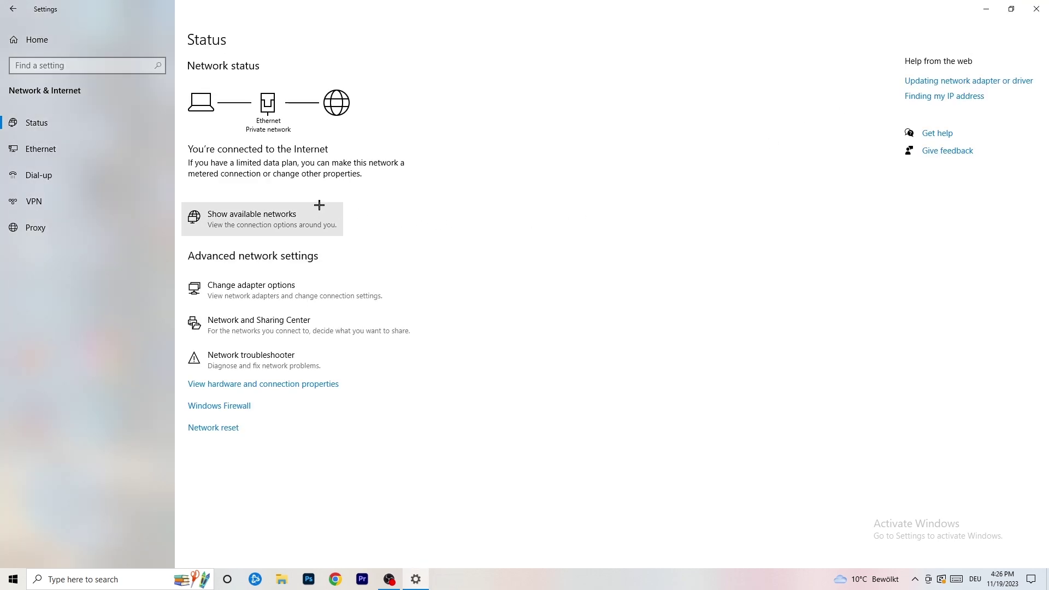
- Open the properties of the active Ethernet connection from the Network and Sharing Center
click(310, 330)
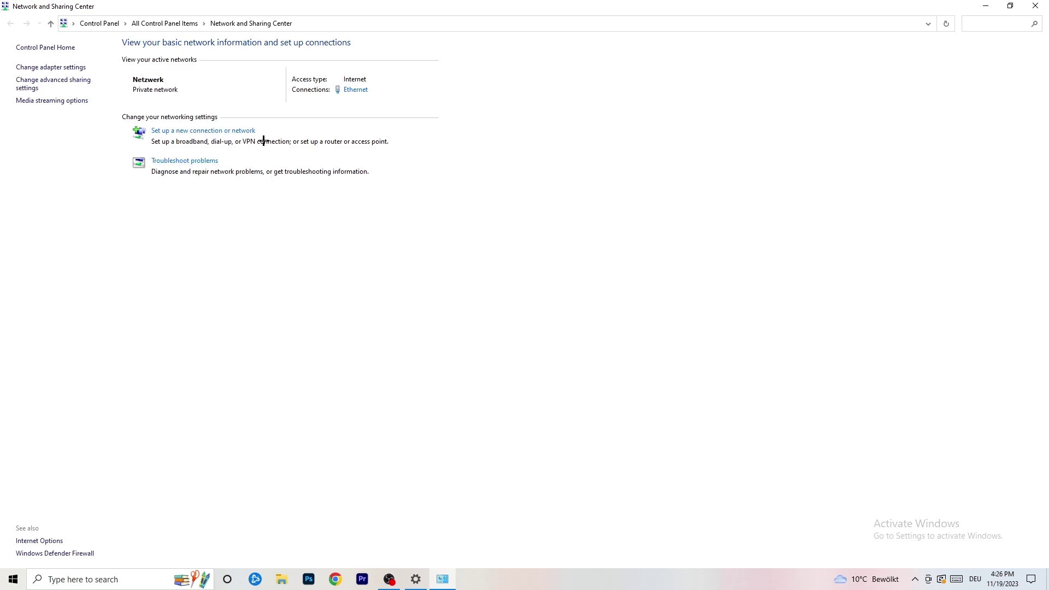
click(358, 90)
drag(534, 184, 267, 108)
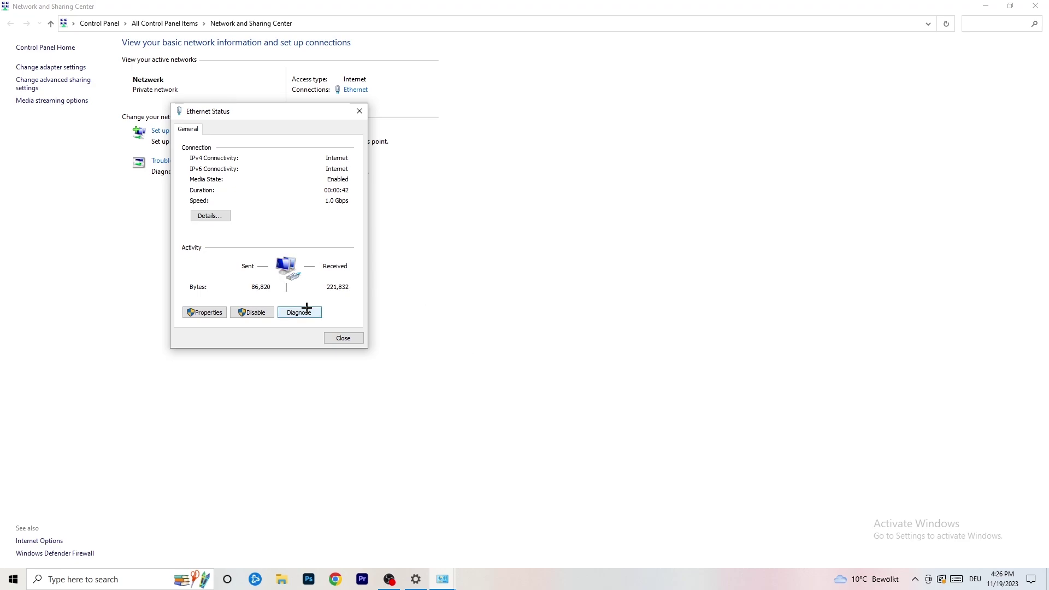
click(214, 312)
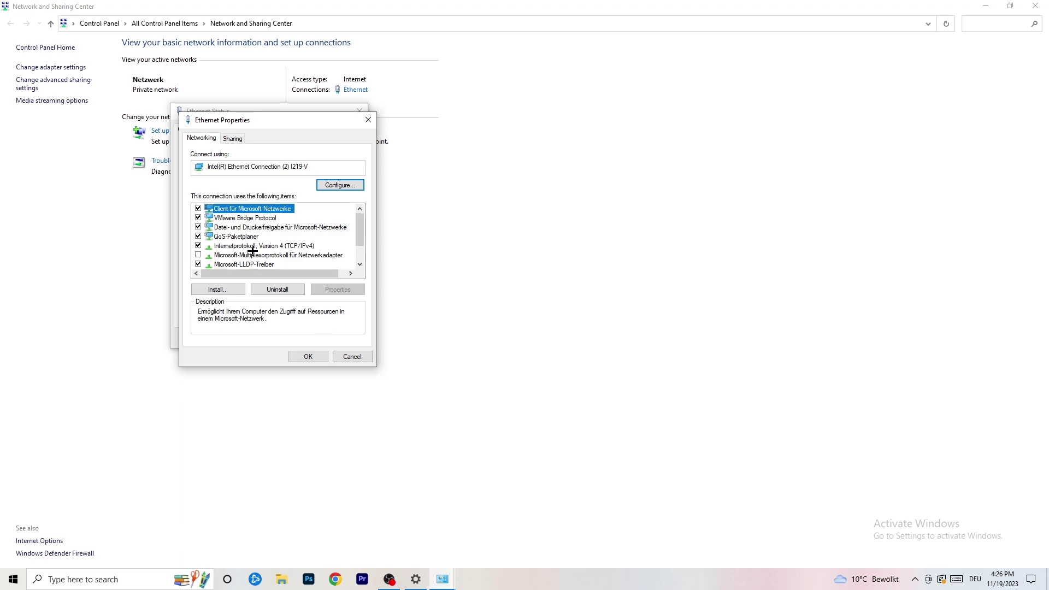
- Open the Internet Protocol Version 4 (TCP/IPv4) properties of the Ethernet connection and choose to use a specified IP address
scroll(252, 245, down, 1)
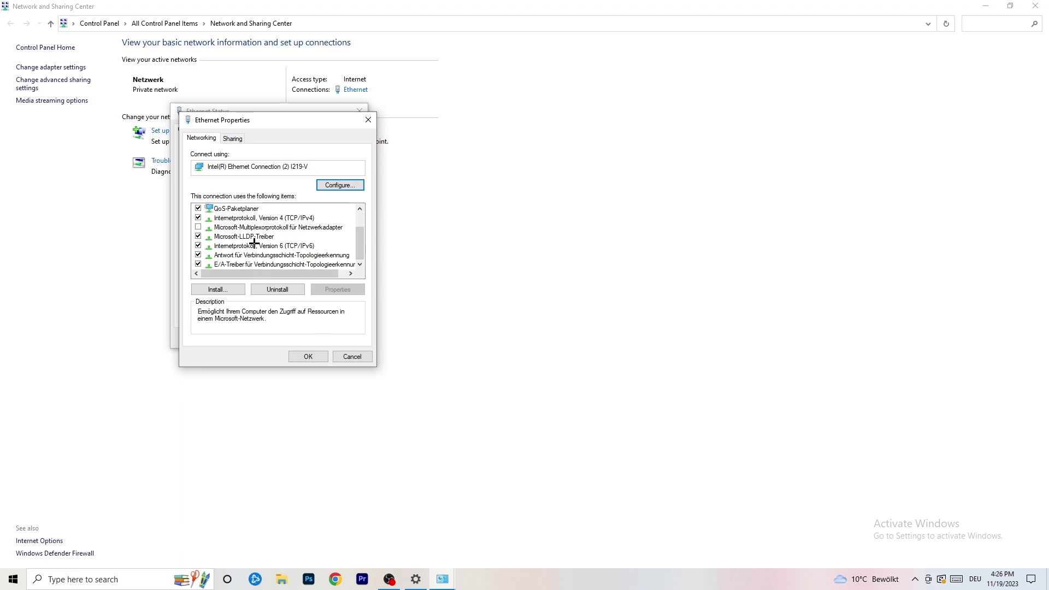
scroll(254, 242, up, 1)
scroll(256, 240, down, 1)
scroll(256, 238, up, 1)
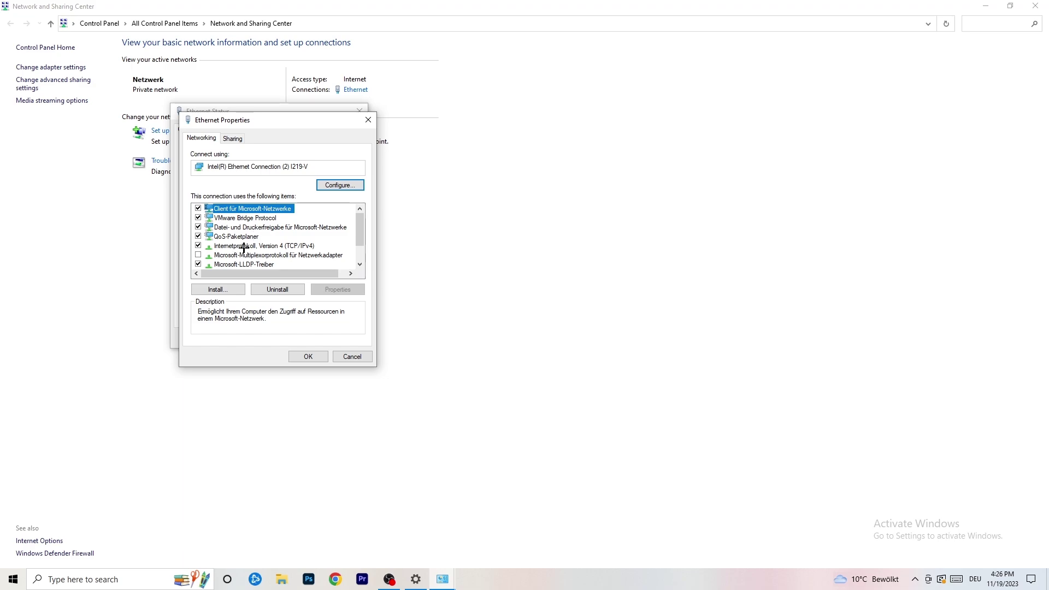
double_click(243, 245)
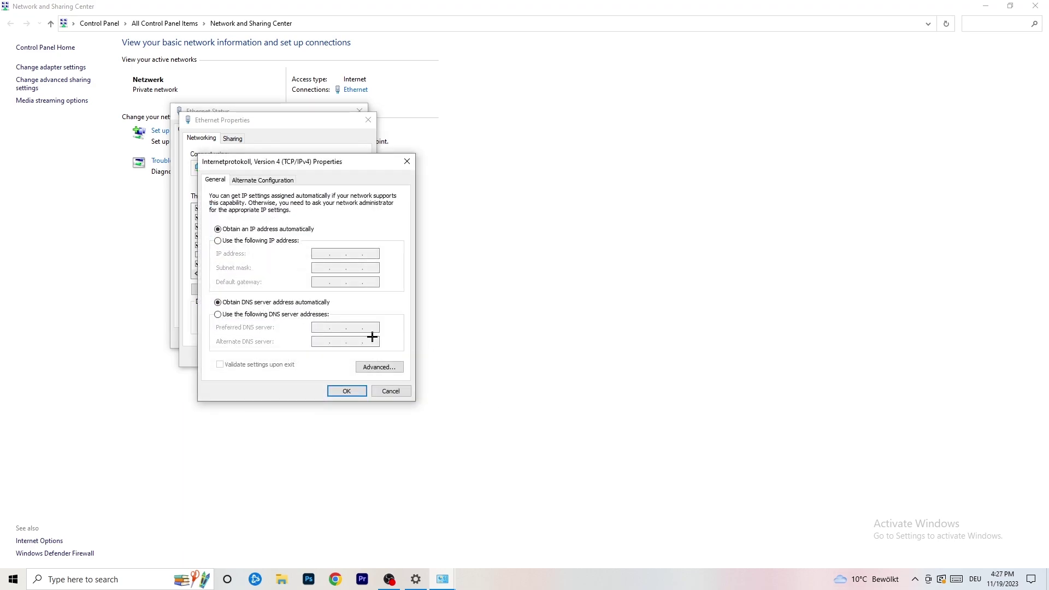
click(220, 242)
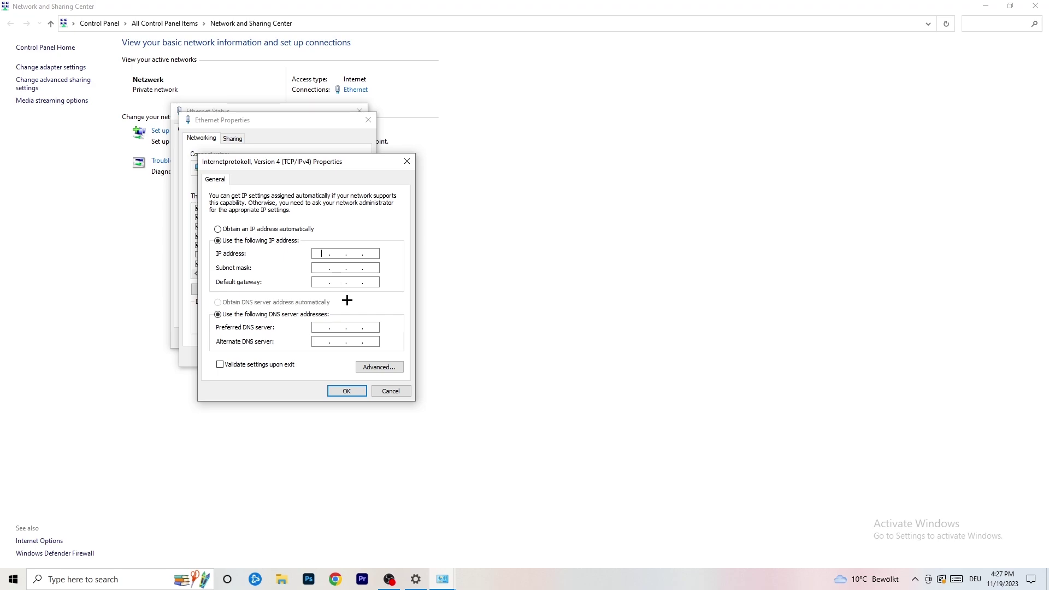
- Discard the IPv4 changes and close the Ethernet properties, Ethernet status and Network and Sharing Center windows
click(408, 160)
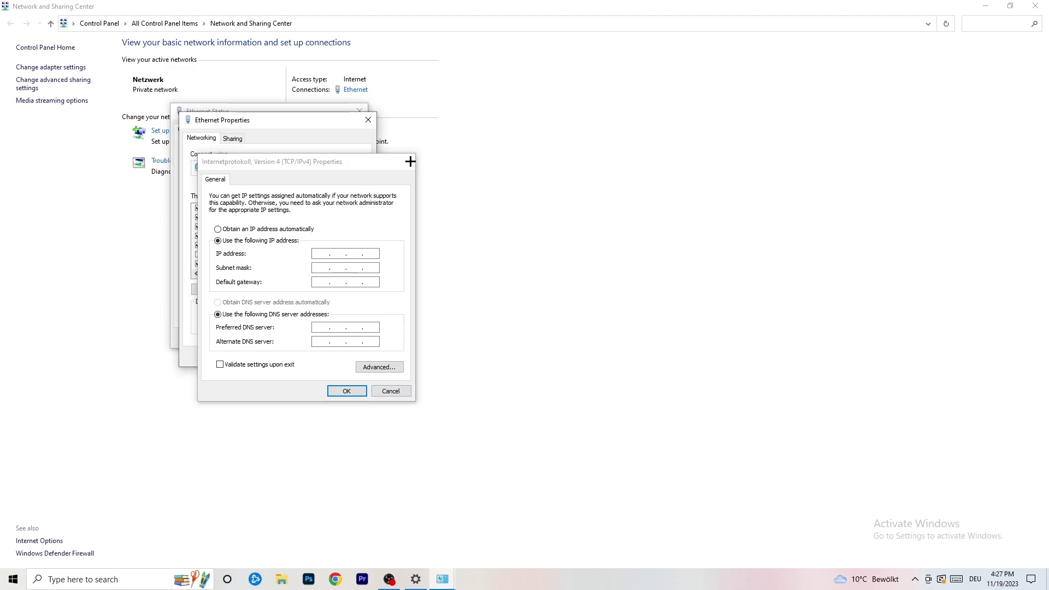
click(368, 120)
click(359, 110)
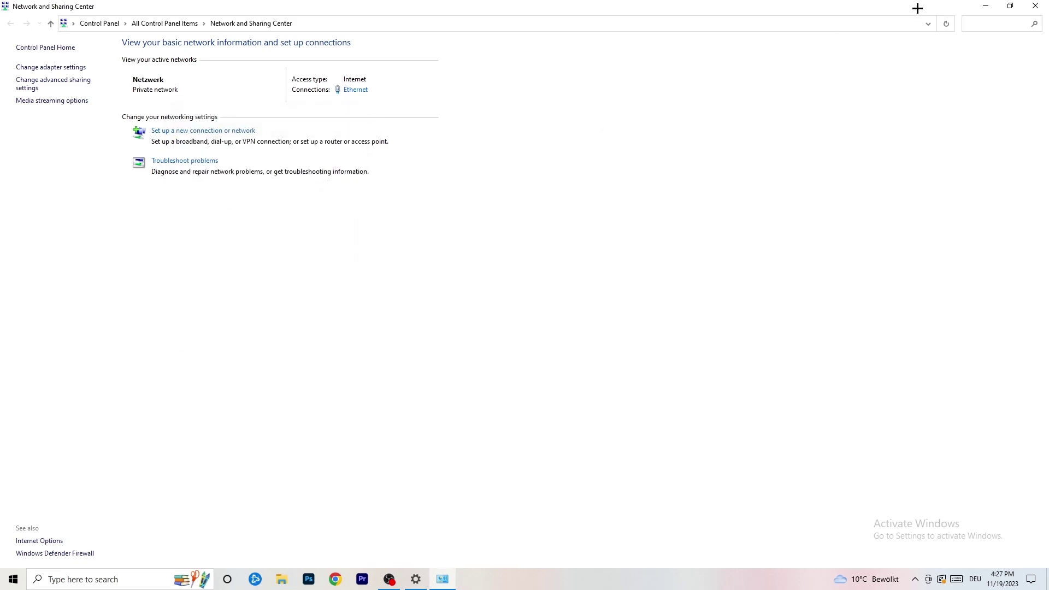
click(1035, 6)
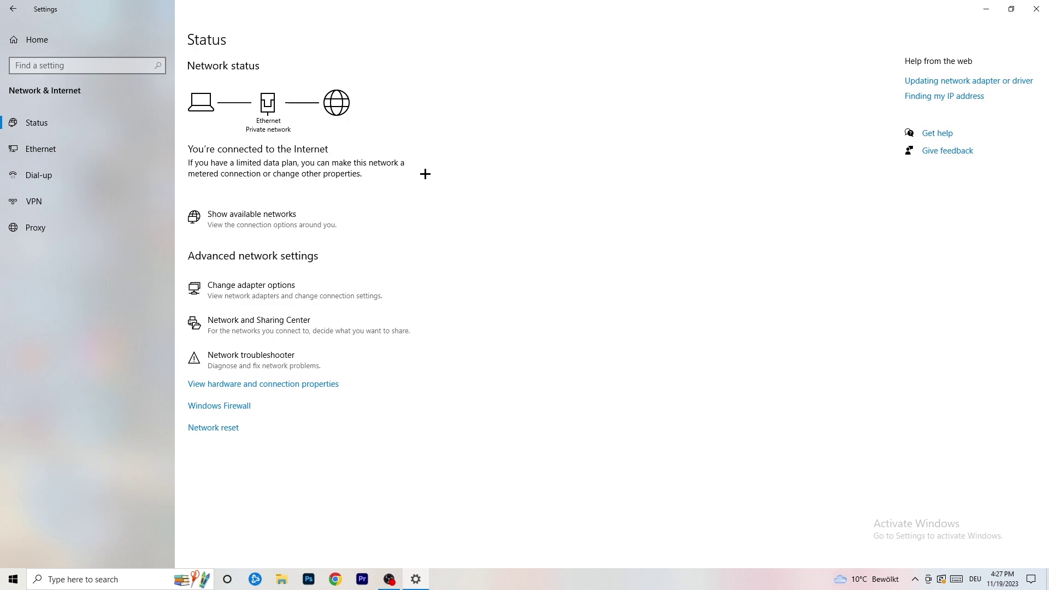
- Show the available networks, return from there to the Network & Internet settings, and close Settings
click(277, 214)
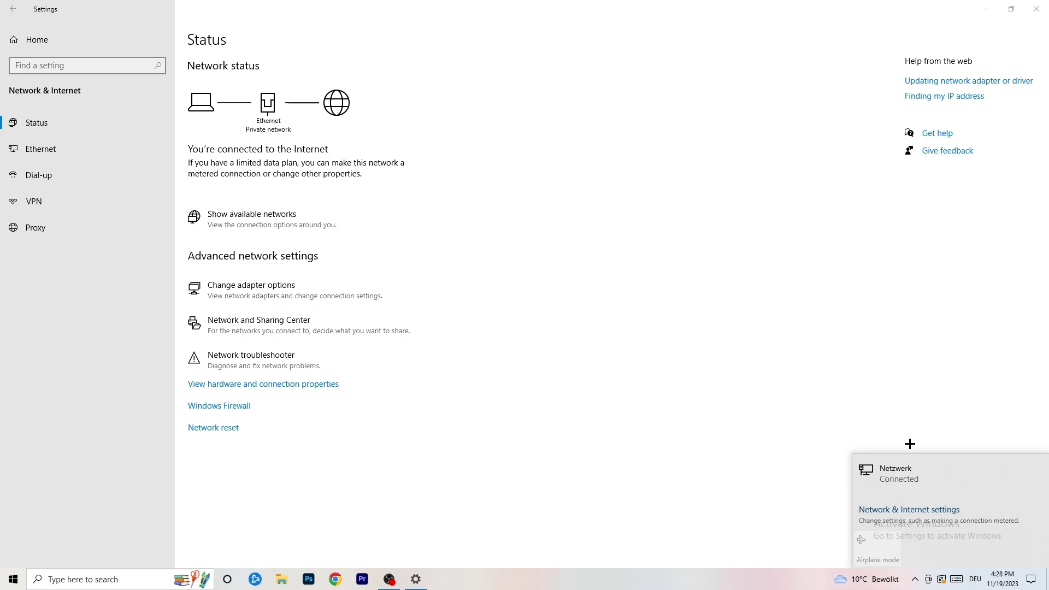
click(896, 509)
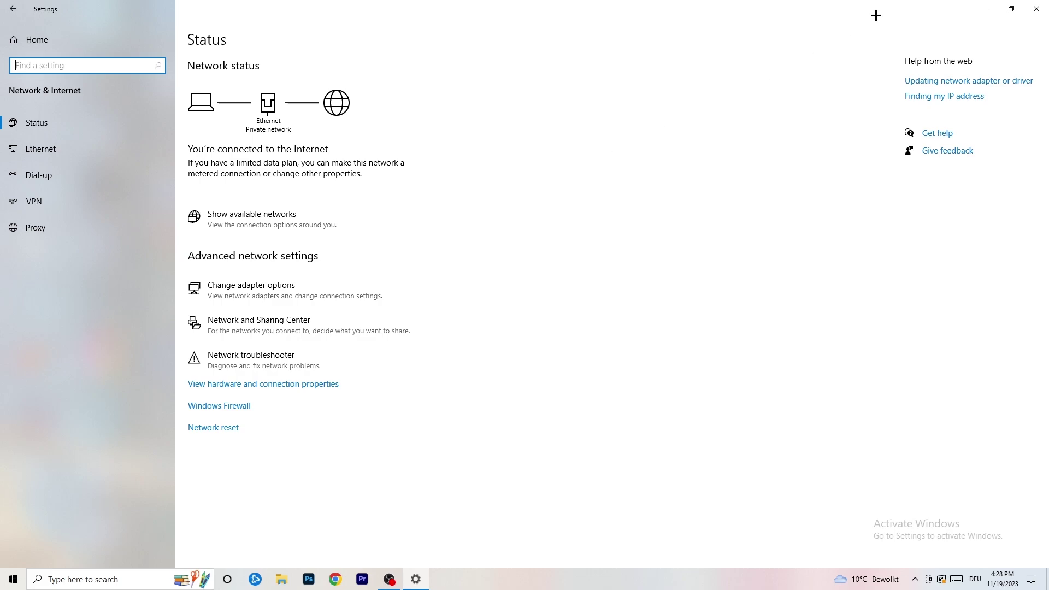
click(1036, 8)
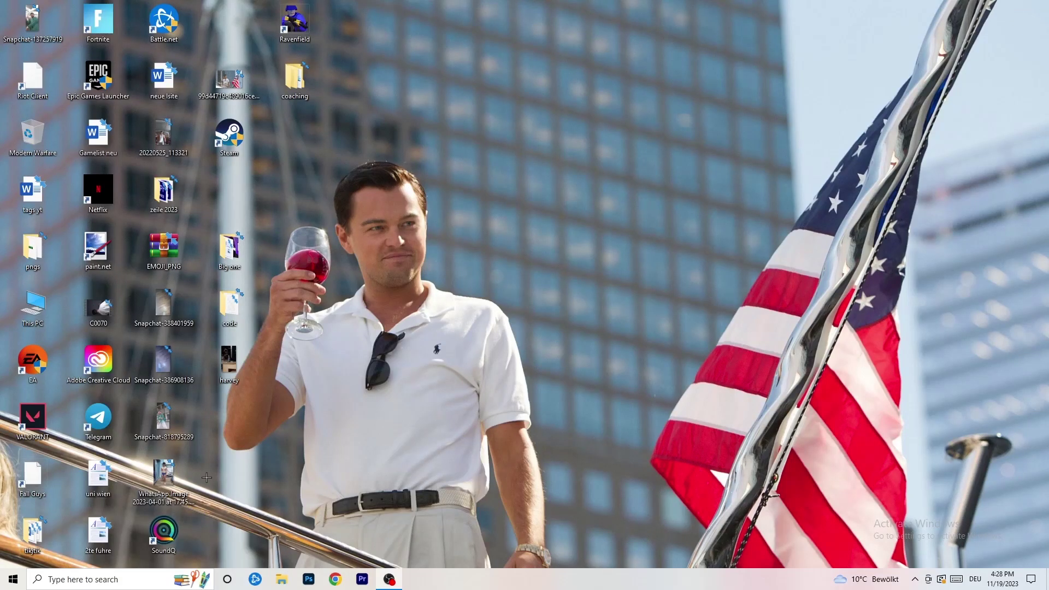
- Open Windows Settings, check the Windows Update status under Update & Security, and close Settings
click(13, 579)
click(13, 529)
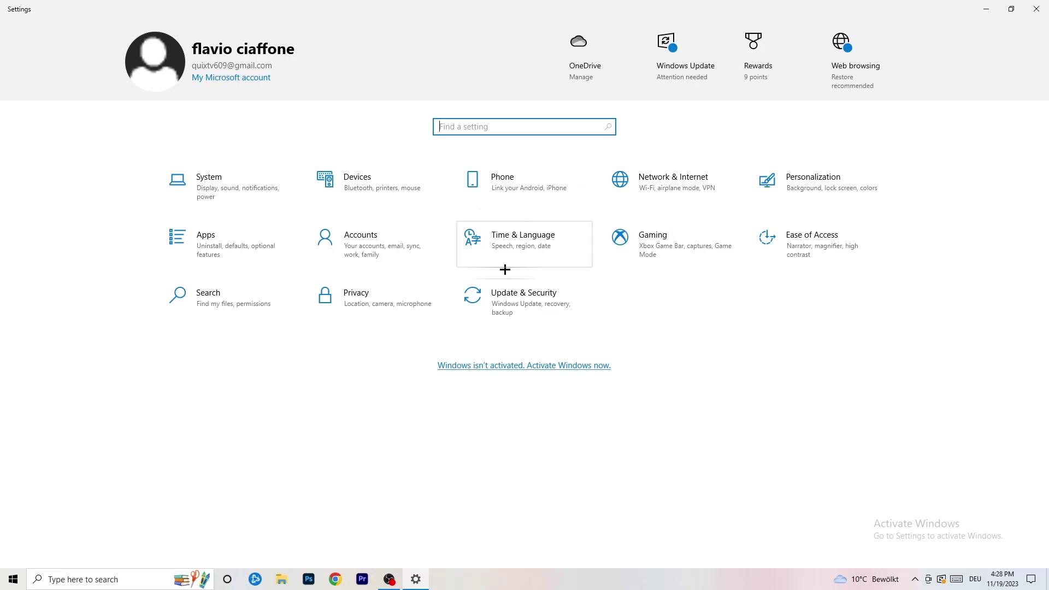
click(519, 300)
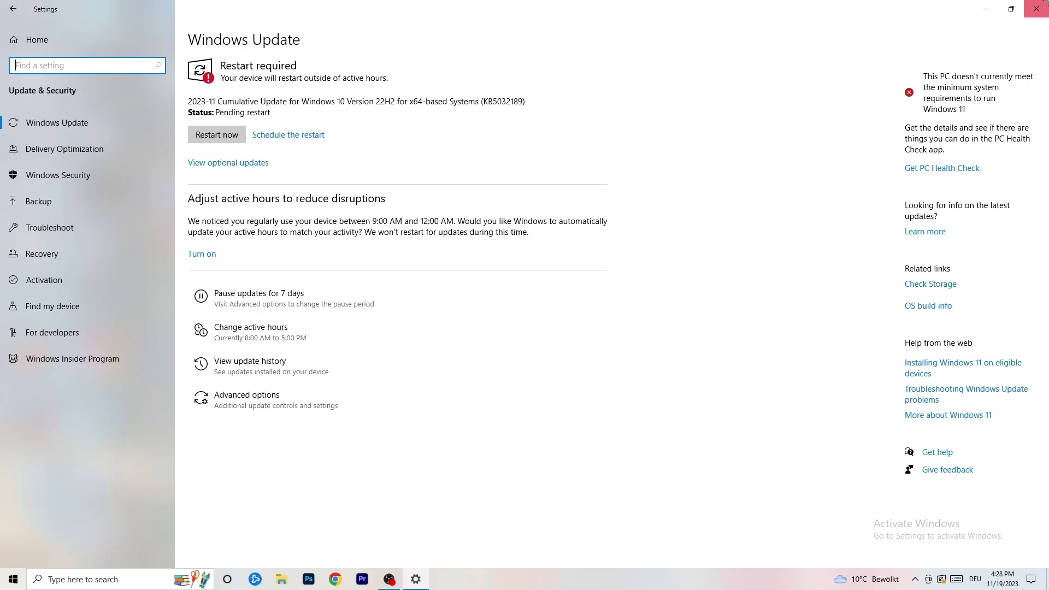
click(1035, 9)
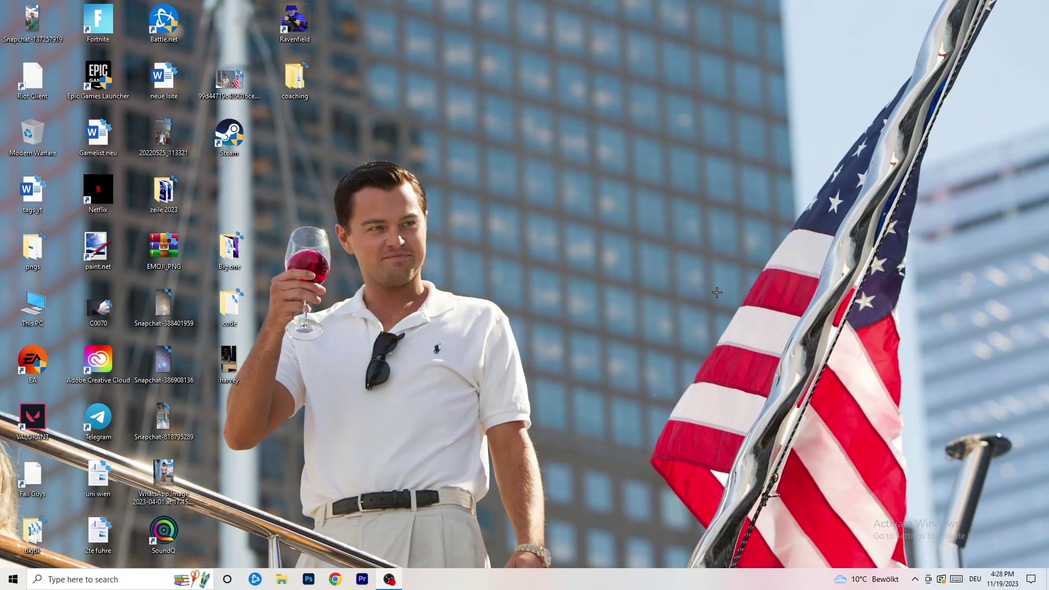